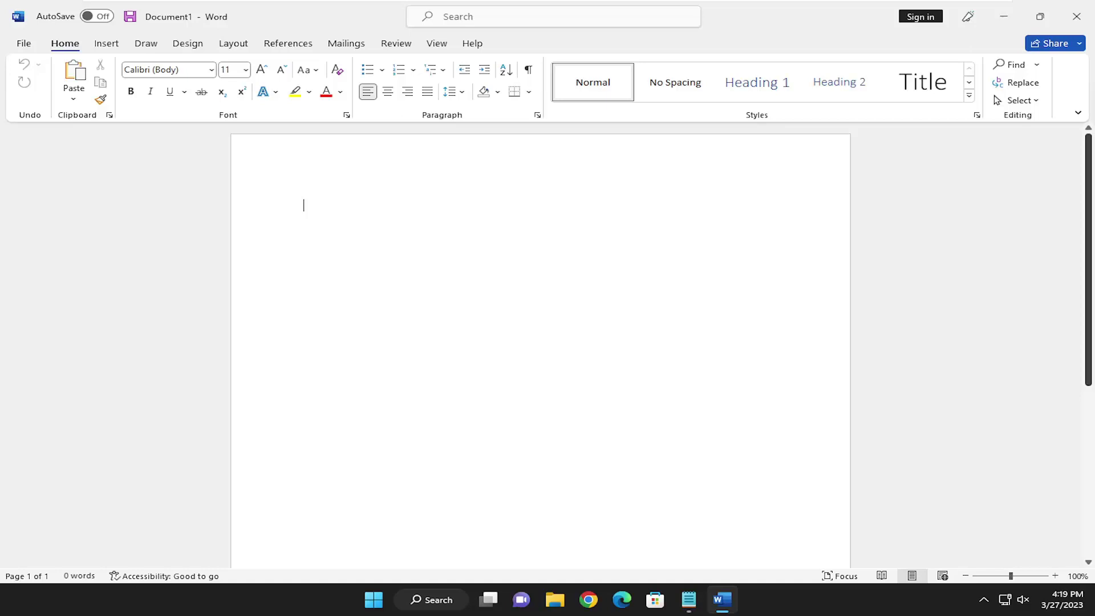
- Save the blank document to the Desktop as '1'
click(24, 45)
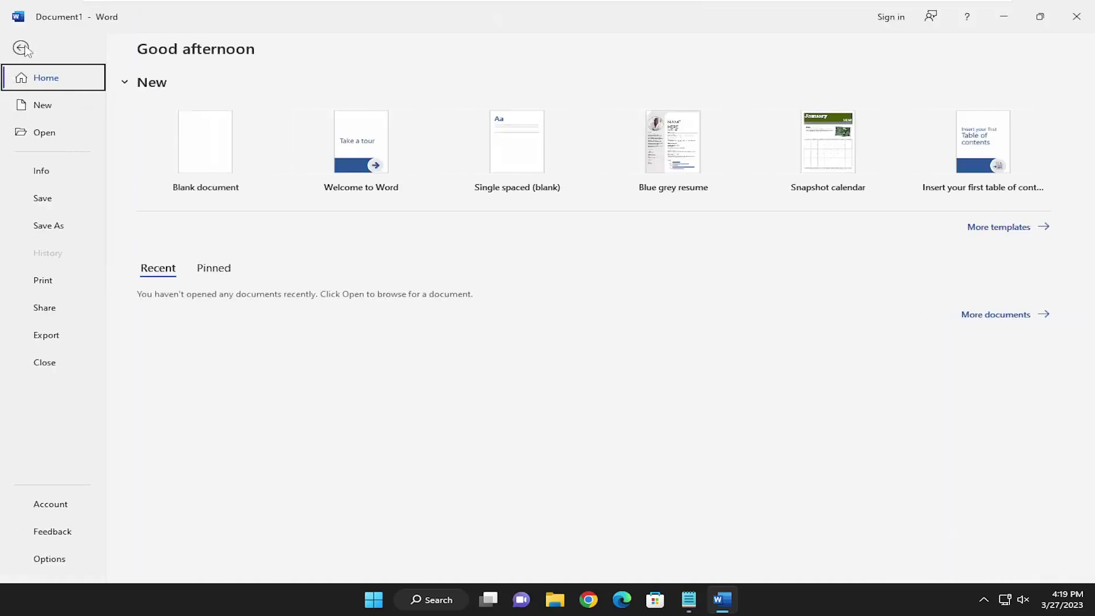
click(43, 226)
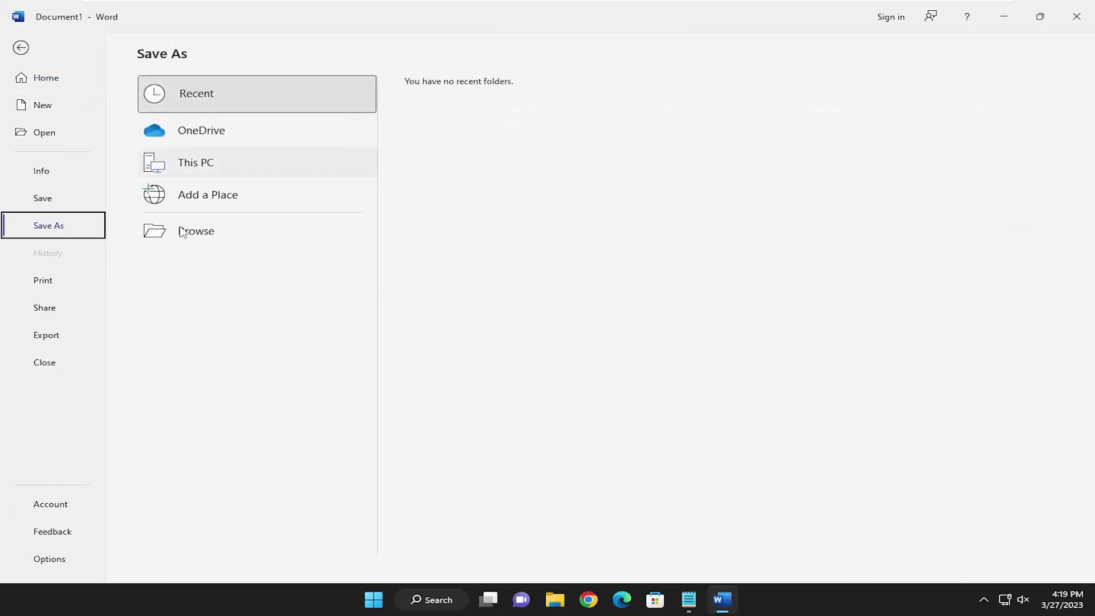
click(184, 163)
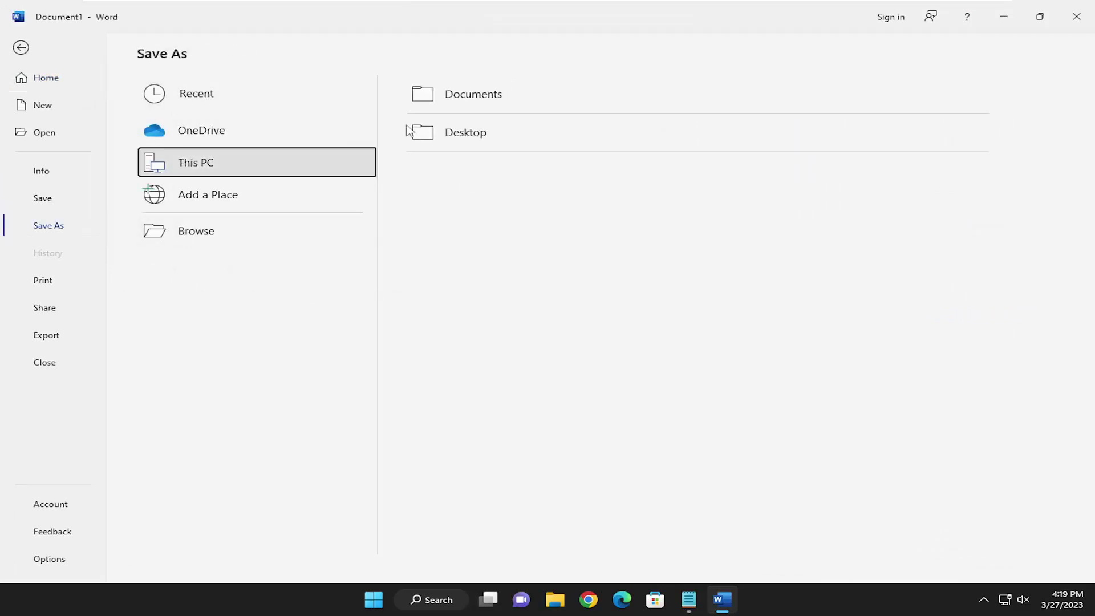
click(465, 137)
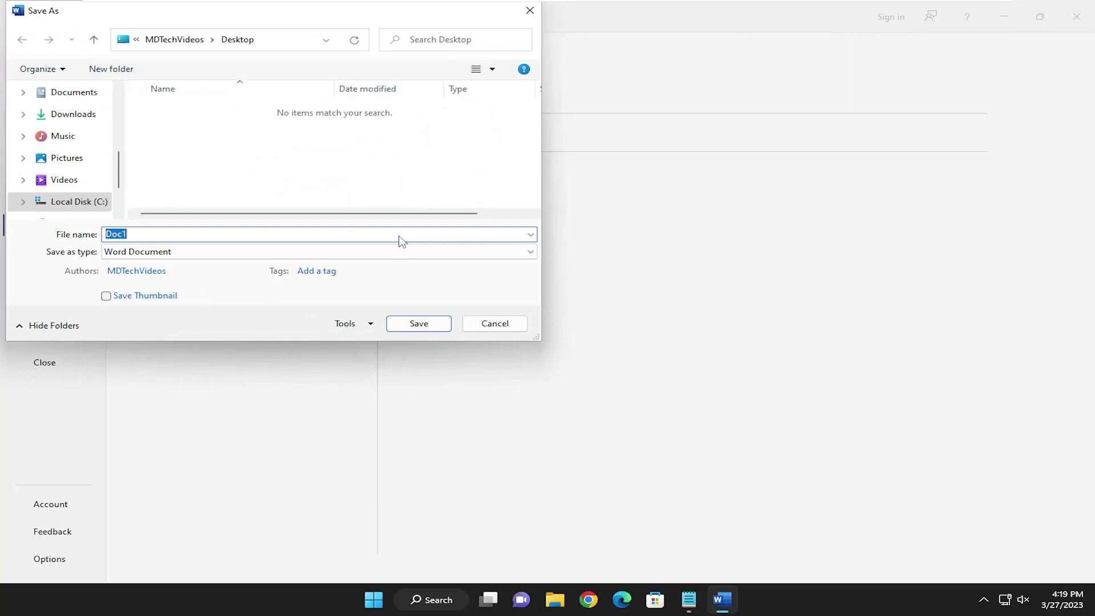
key(BackSpace)
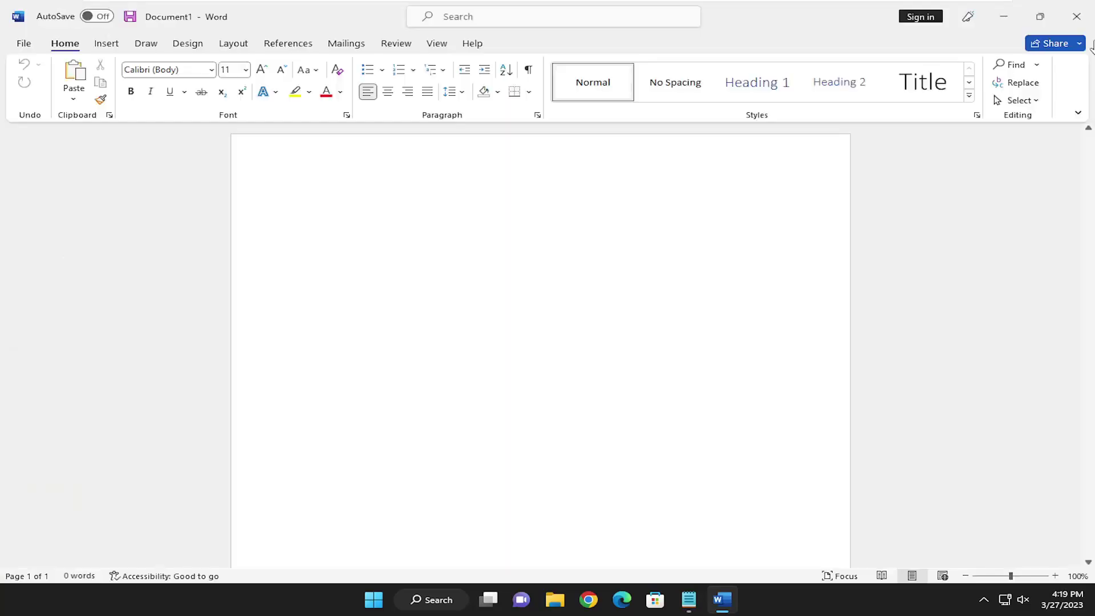
- Minimize and restore Word, then reopen Save As on the Desktop and cancel it
click(1004, 16)
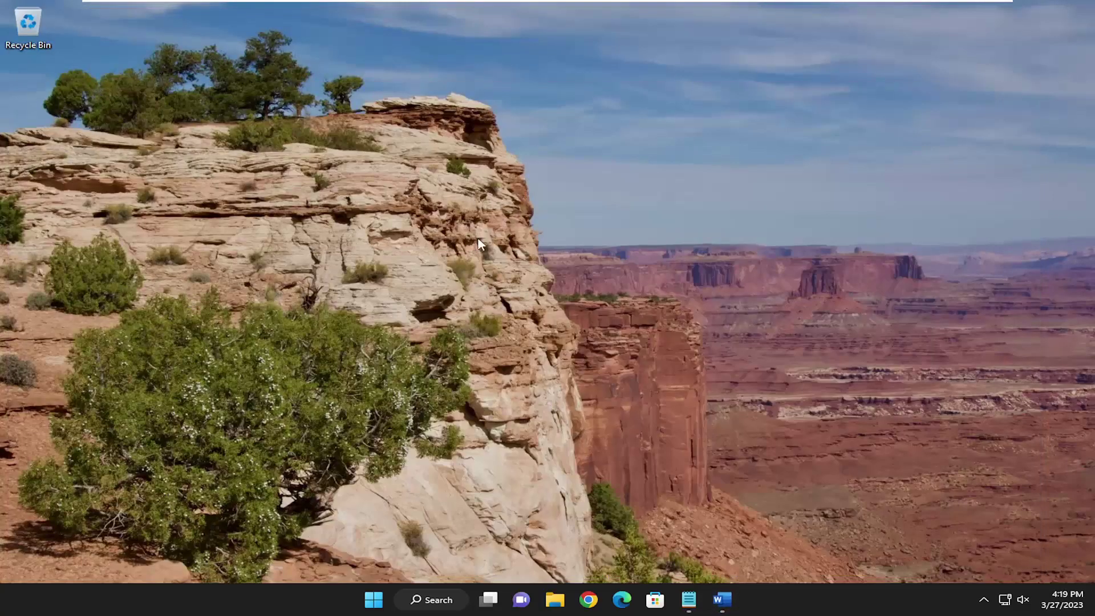
click(722, 599)
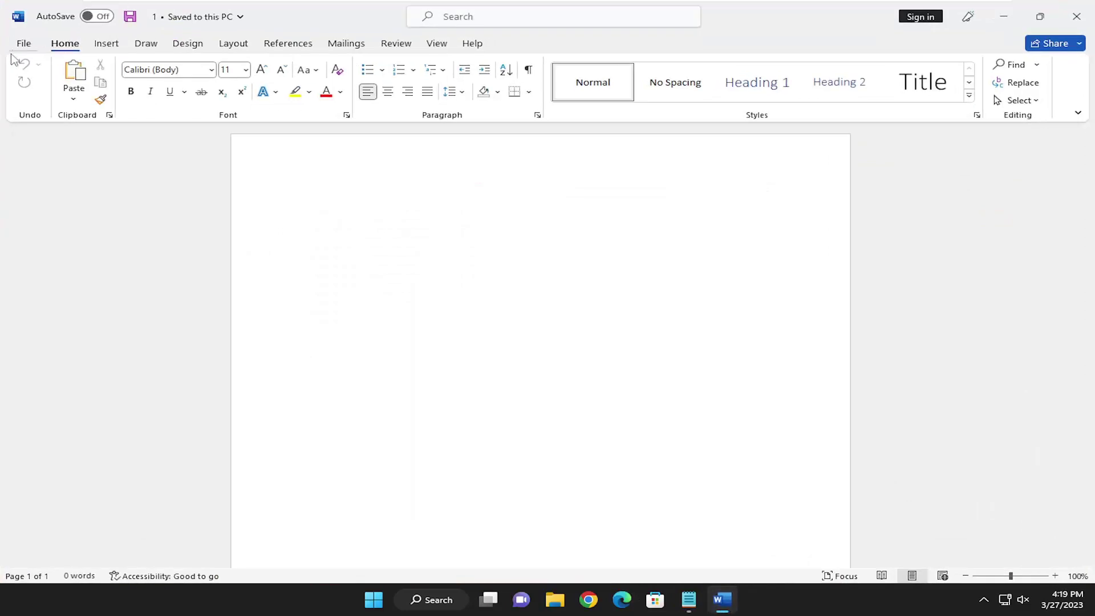
click(23, 43)
click(49, 226)
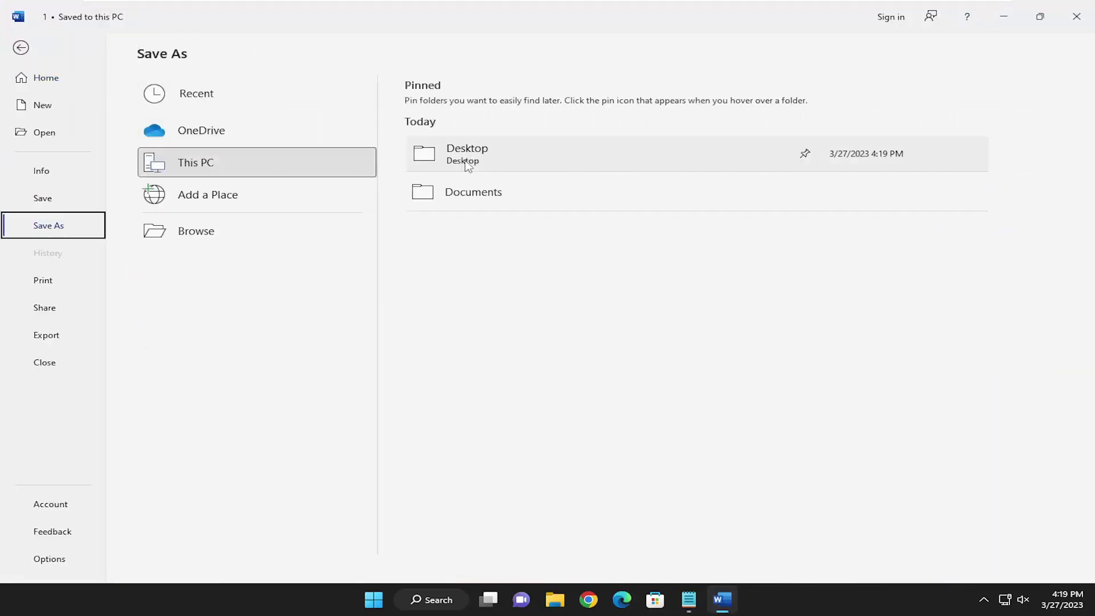
click(482, 160)
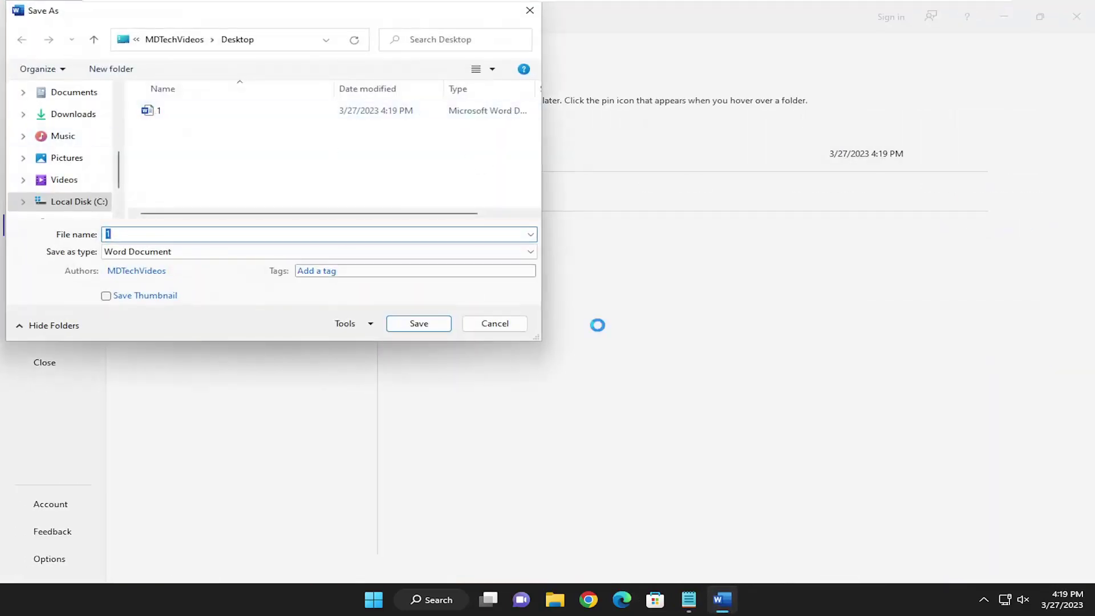
click(491, 326)
- Shrink and move Word aside, then check document 1's Properties show it isn't read-only
double_click(655, 6)
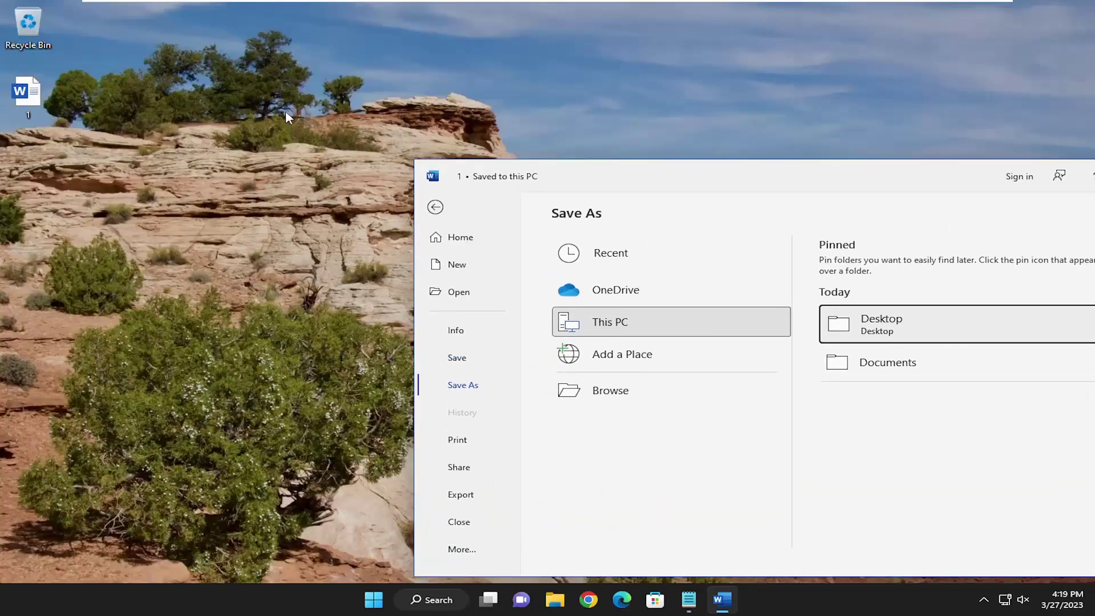
drag(844, 185, 696, 175)
drag(28, 92, 368, 92)
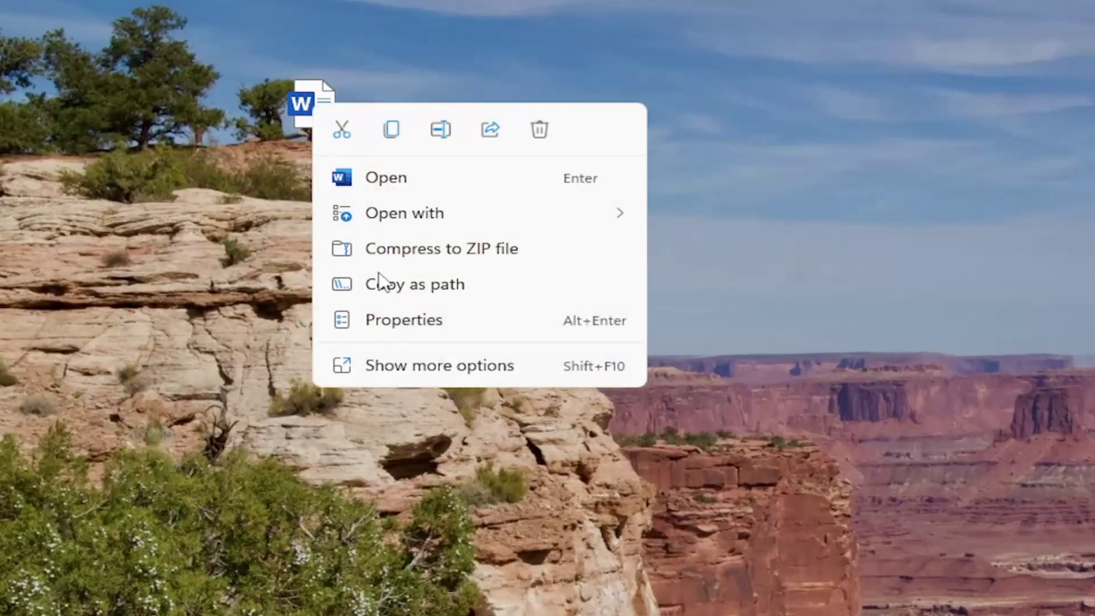
click(379, 322)
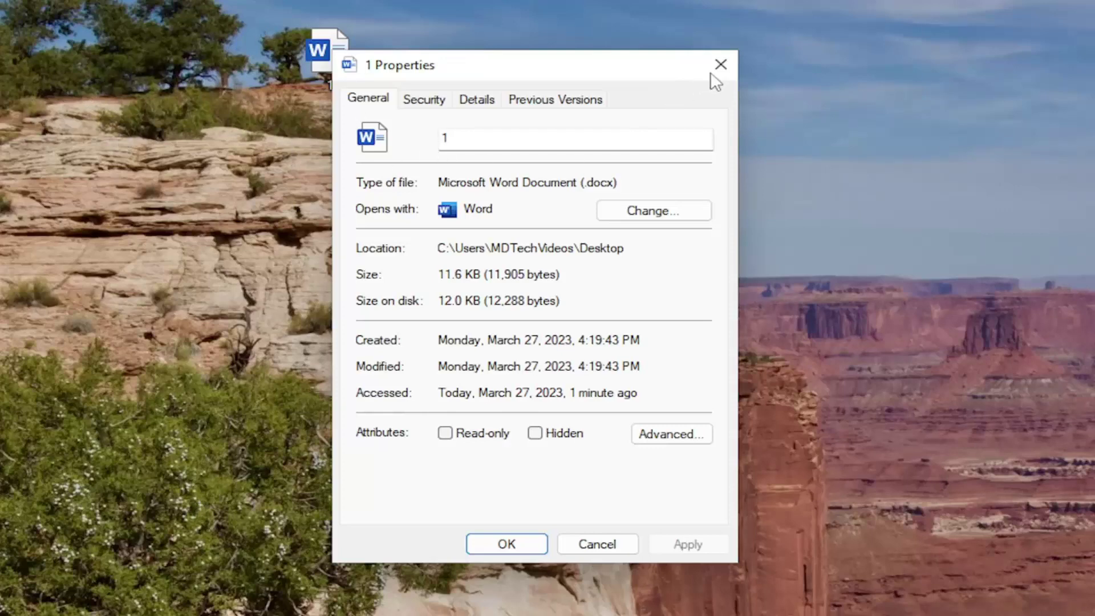
click(724, 64)
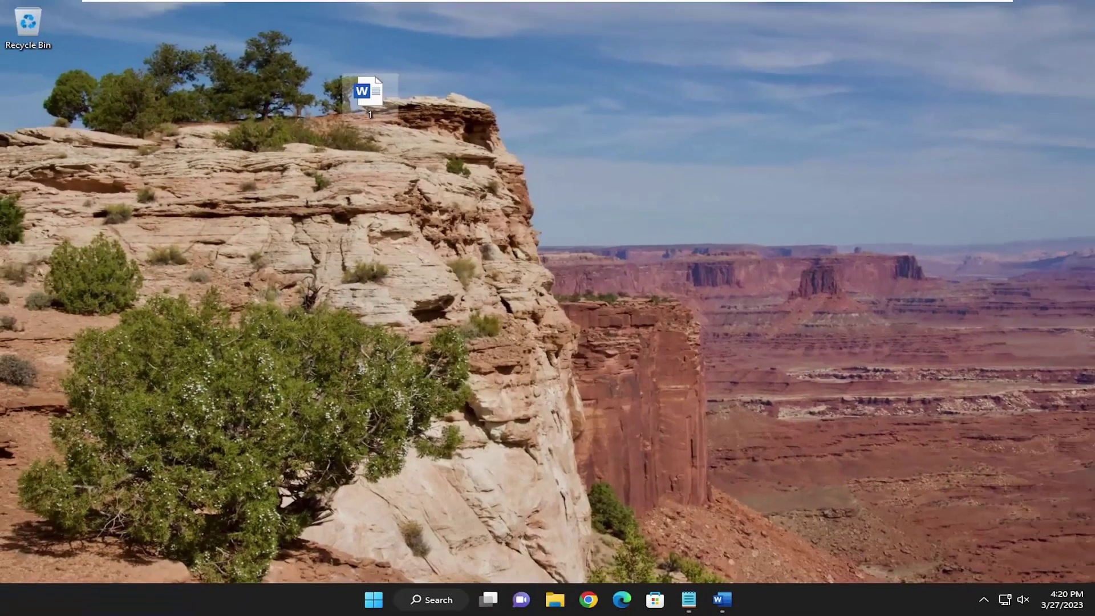
- Restore Word, go to File > Options > Add-ins, and set Manage to Word Add-ins
click(723, 599)
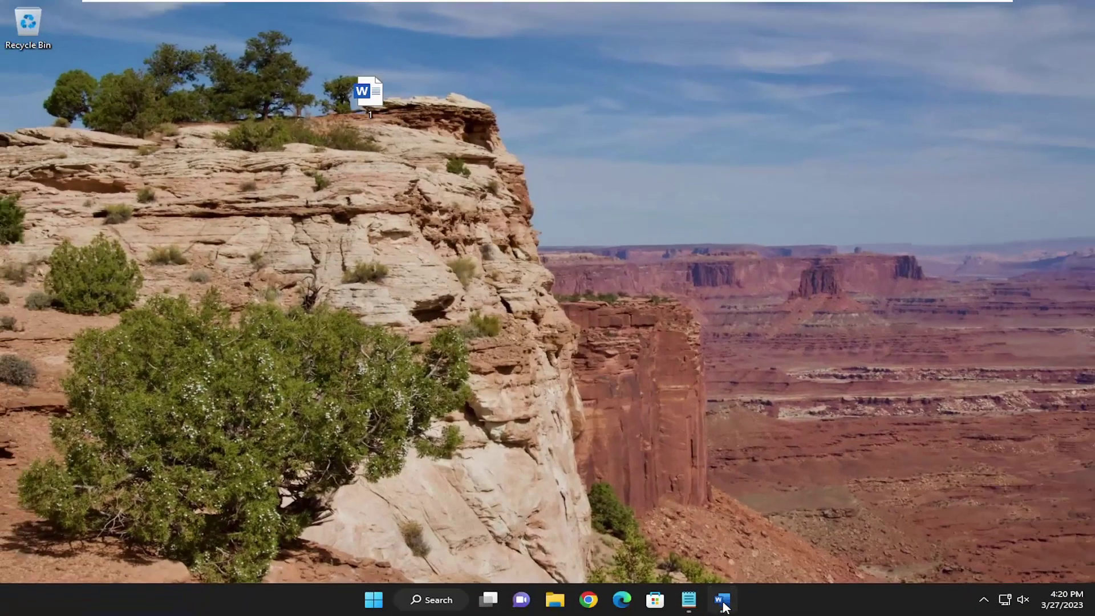
click(22, 51)
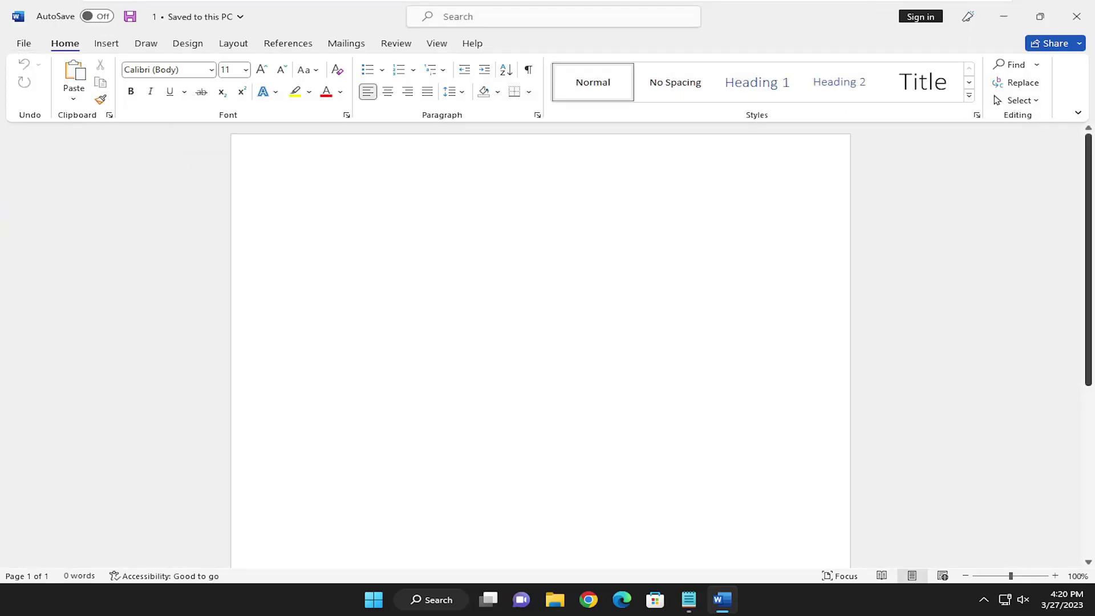
click(23, 46)
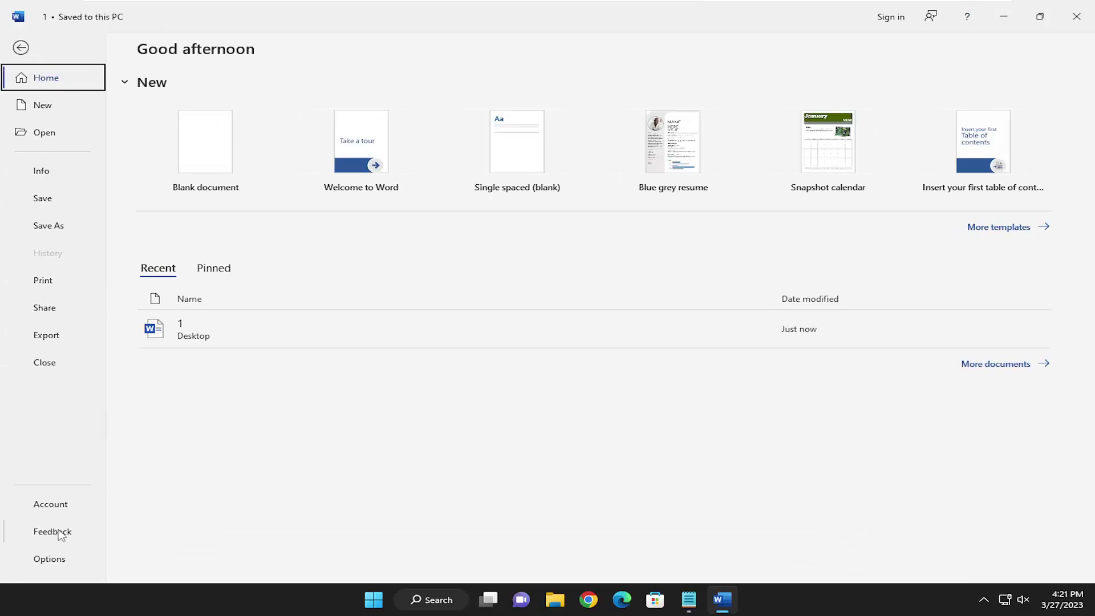
click(45, 567)
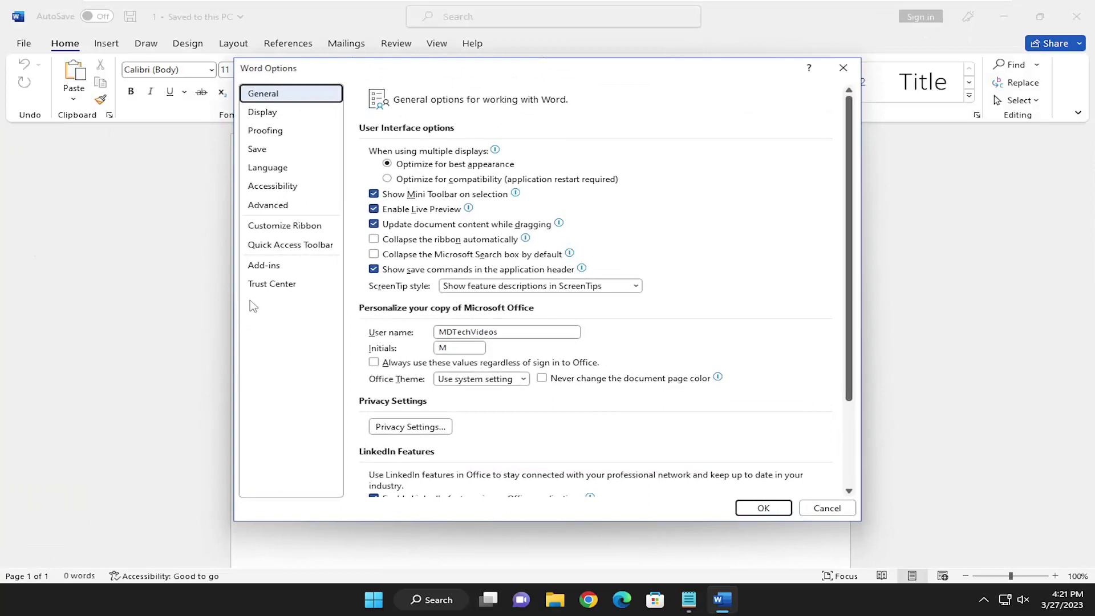
click(266, 266)
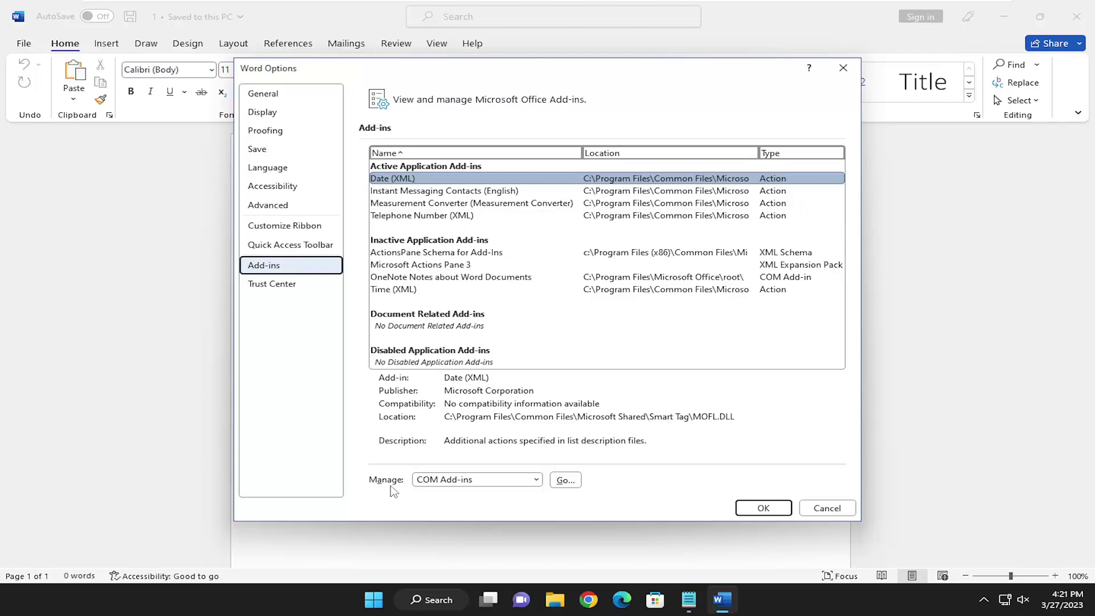
click(532, 483)
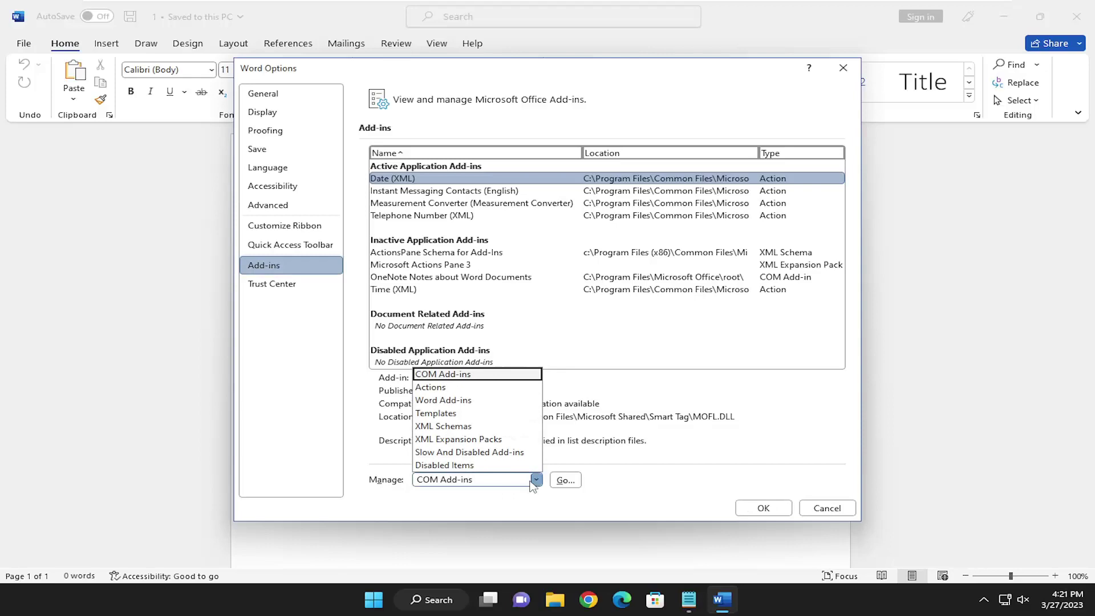
click(448, 402)
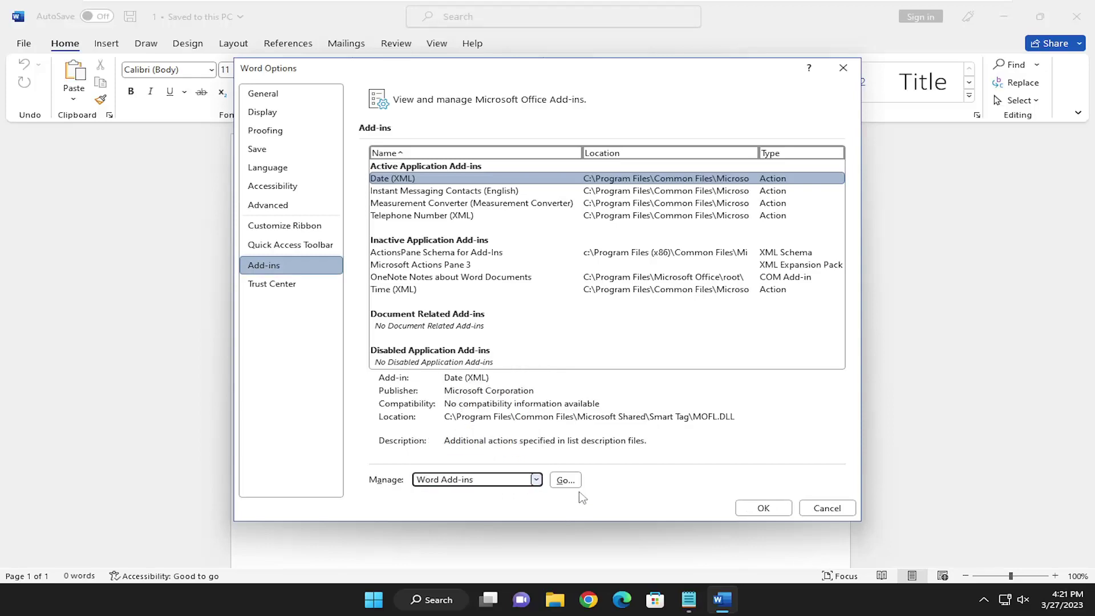
- Open the Templates and Add-ins dialog, confirm no global add-ins are loaded, and cancel
click(565, 480)
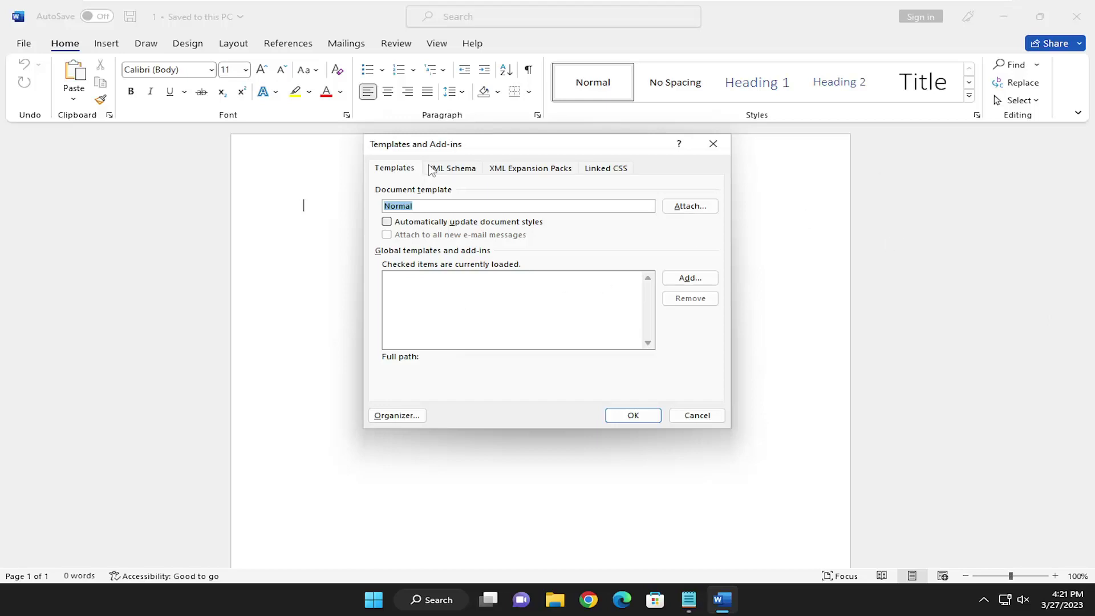
click(695, 417)
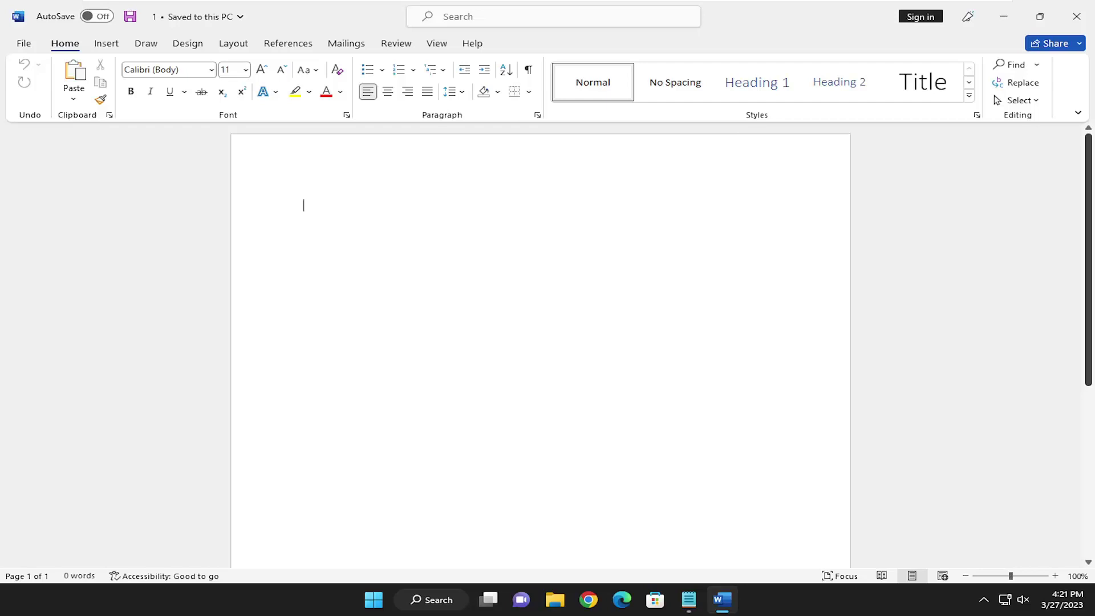
- Close Word, search Start for 'apps', open Apps & features and filter it by 'office'
click(1077, 16)
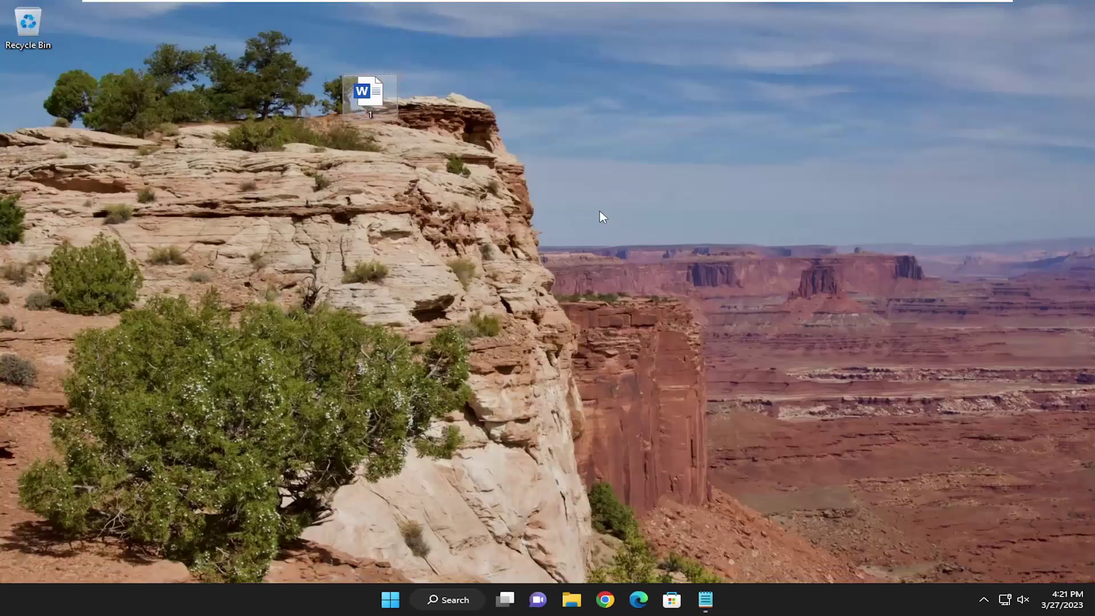
click(391, 600)
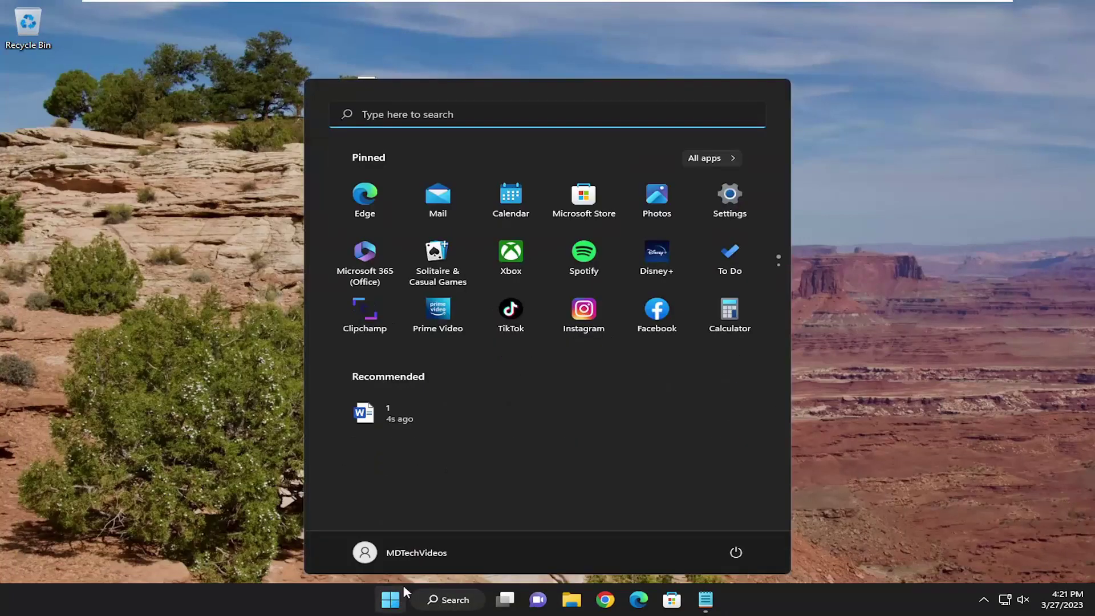
text(apps)
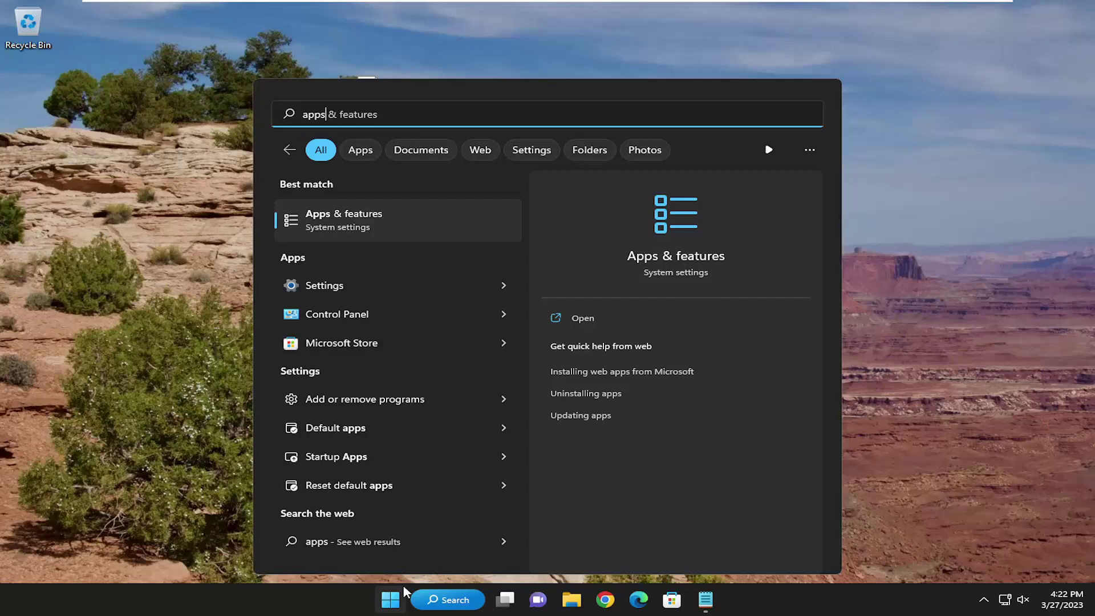
click(337, 224)
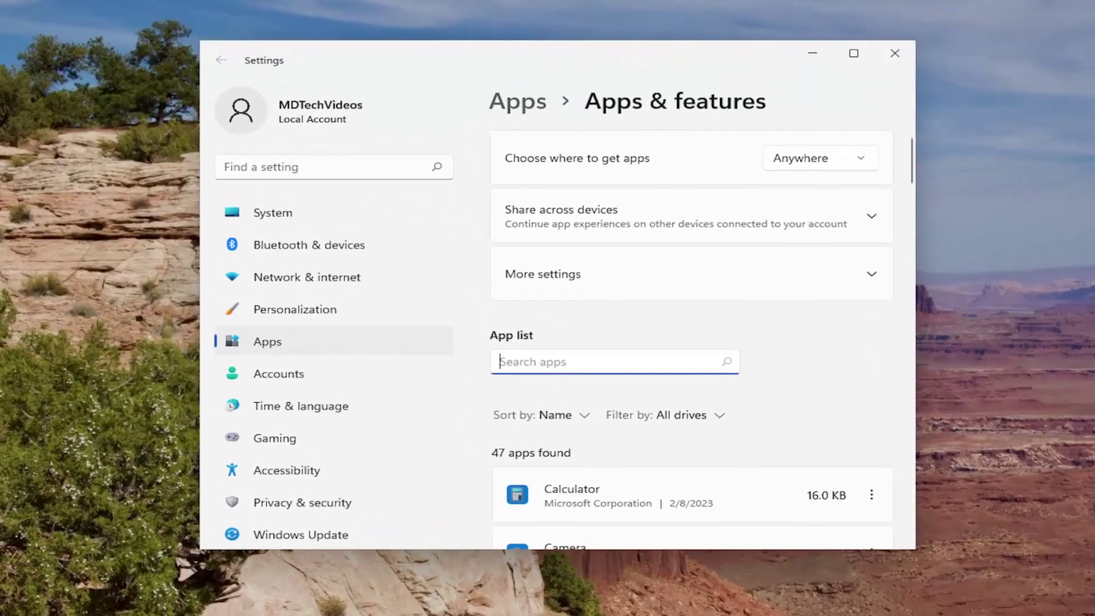
text(office)
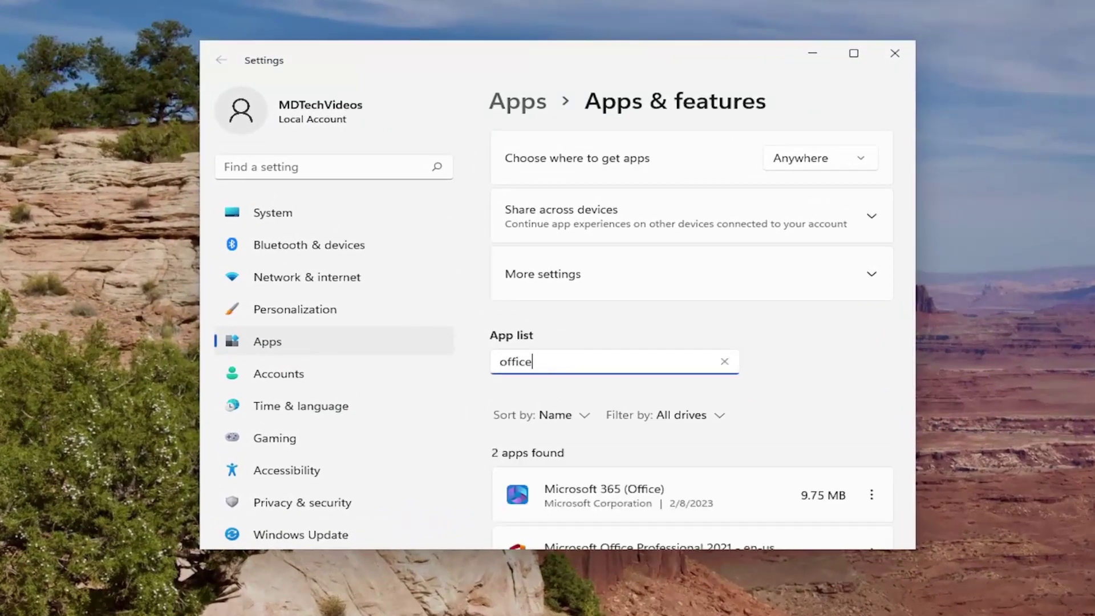
scroll(632, 383, down, 3)
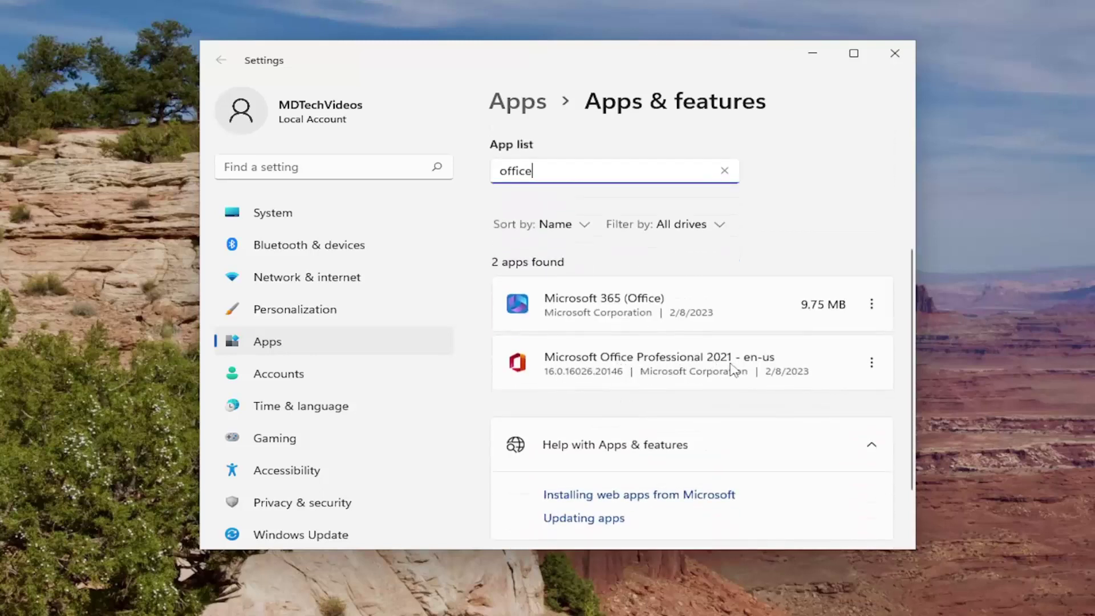
- Choose Modify for Office Professional 2021, approve the UAC prompt, and select Quick Repair
click(873, 365)
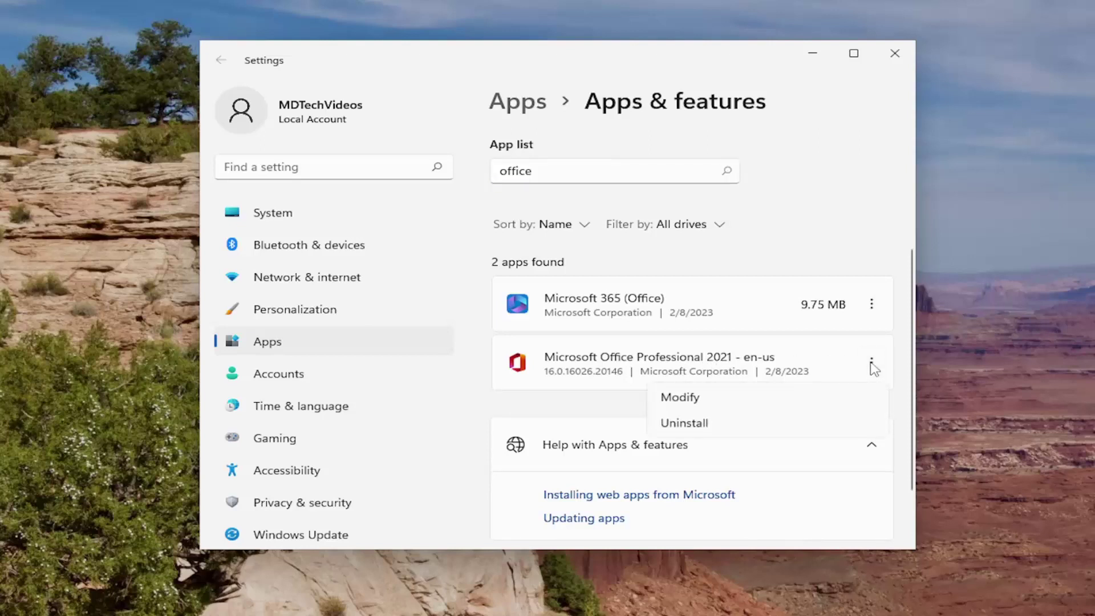
click(680, 398)
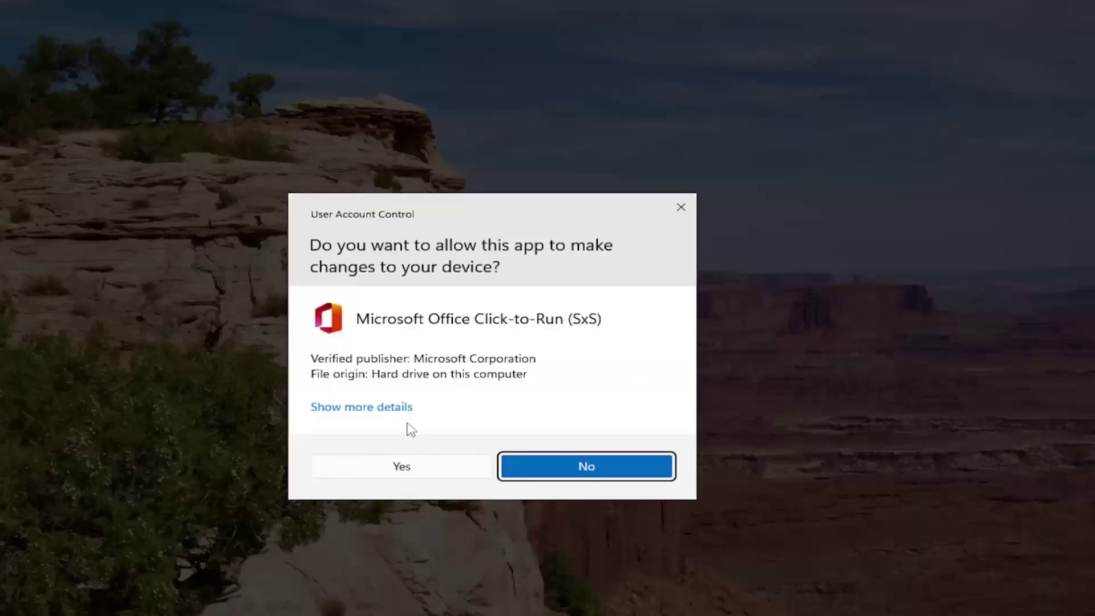
click(399, 467)
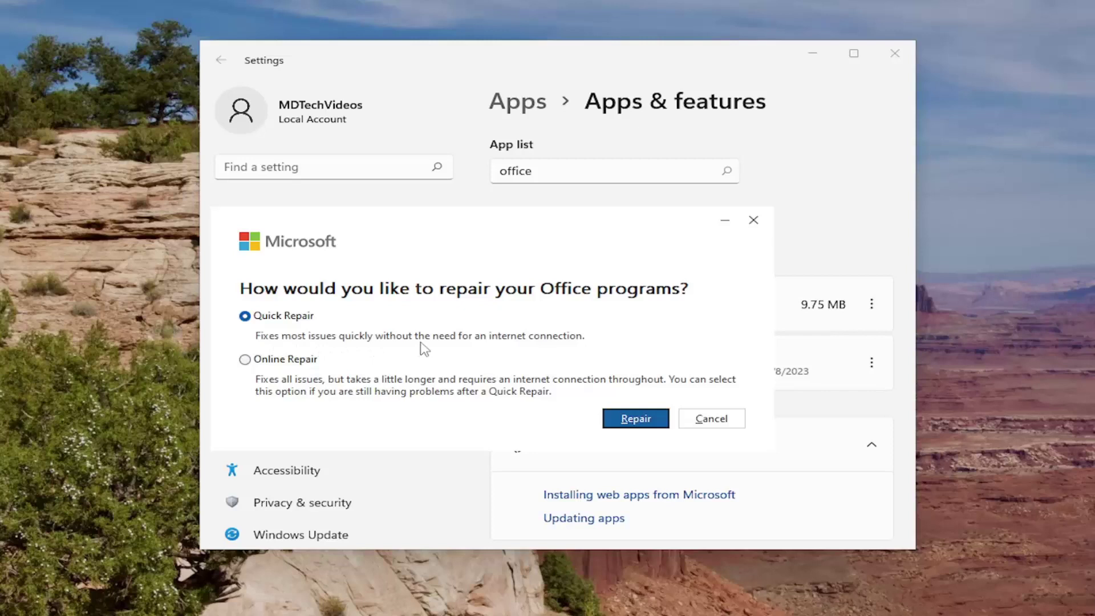
click(637, 421)
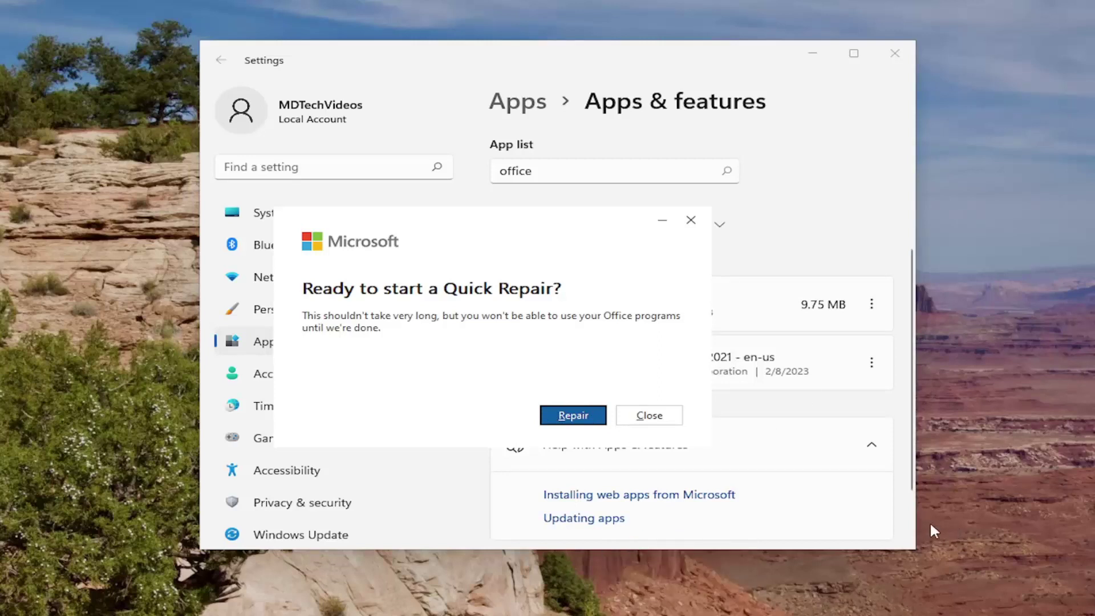
- Start the Quick Repair and close the 'Done repairing!' notice when it finishes
click(558, 423)
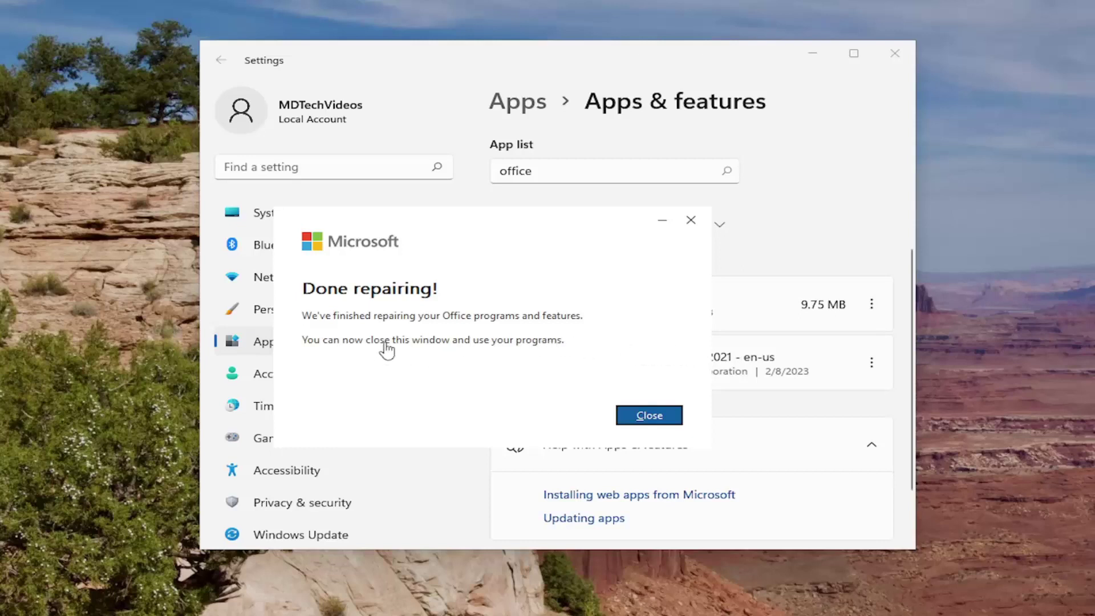
click(630, 421)
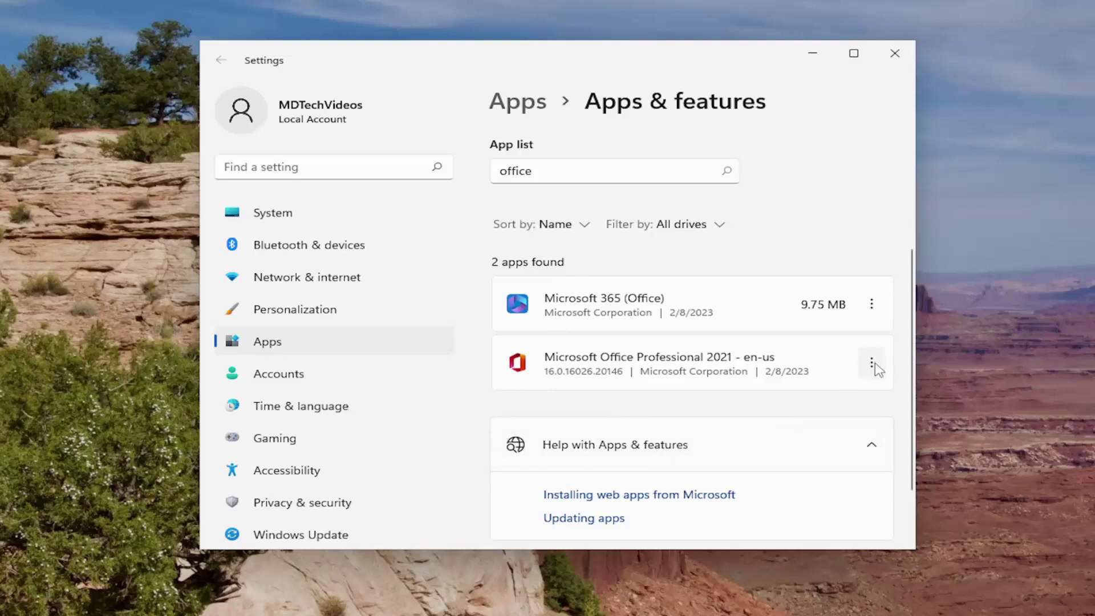
- Choose Modify for Office Professional 2021 again, approve UAC, and select Online Repair
click(872, 364)
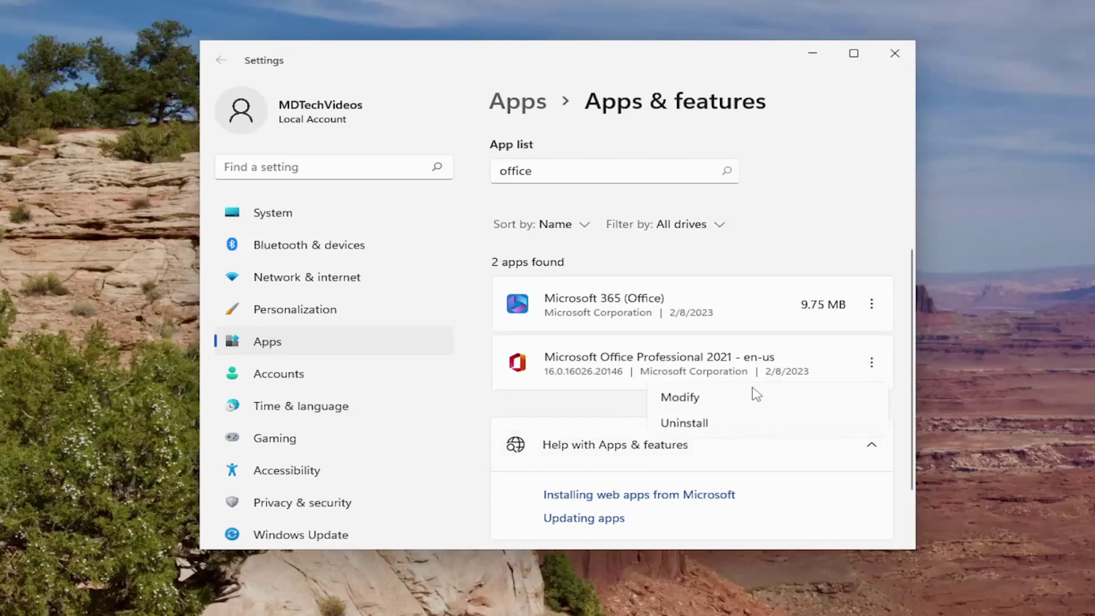
click(675, 399)
click(392, 474)
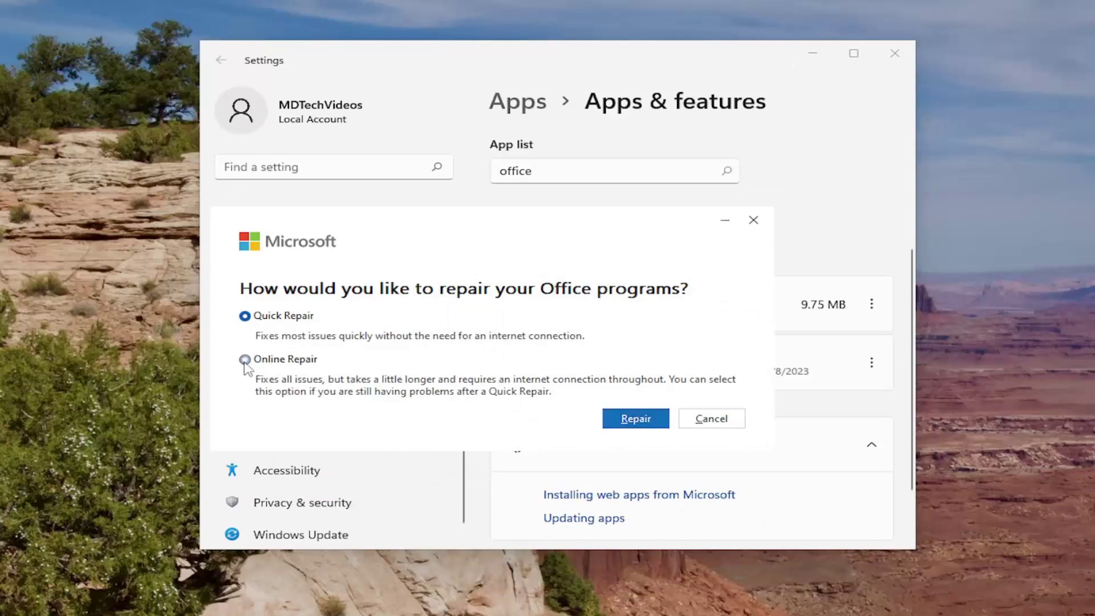
click(245, 360)
click(632, 422)
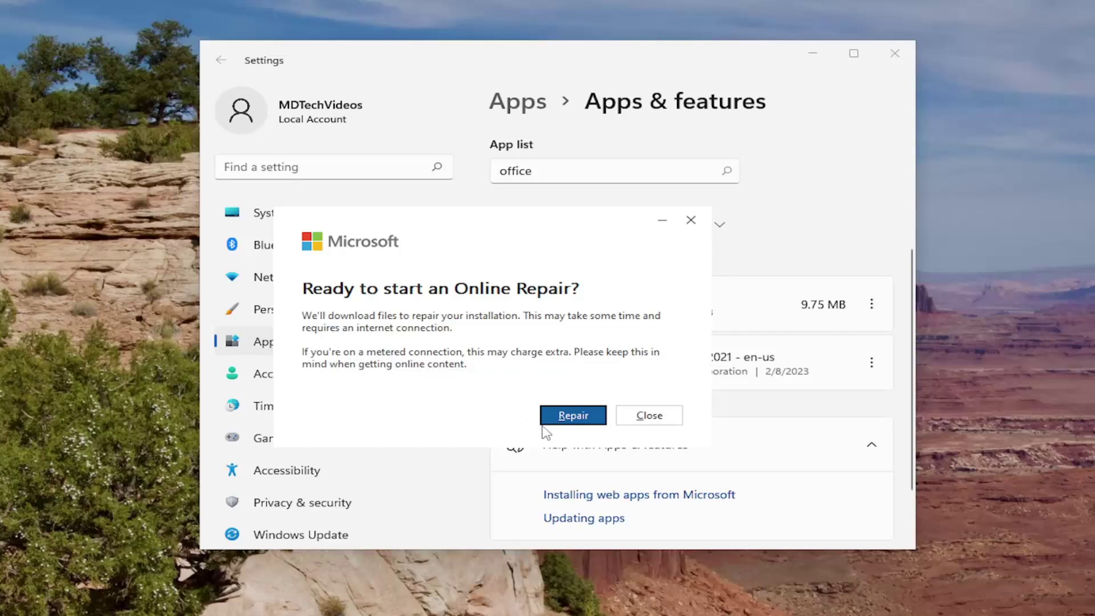
- Confirm the Online Repair and let it run until 'You're all set!' appears
click(578, 421)
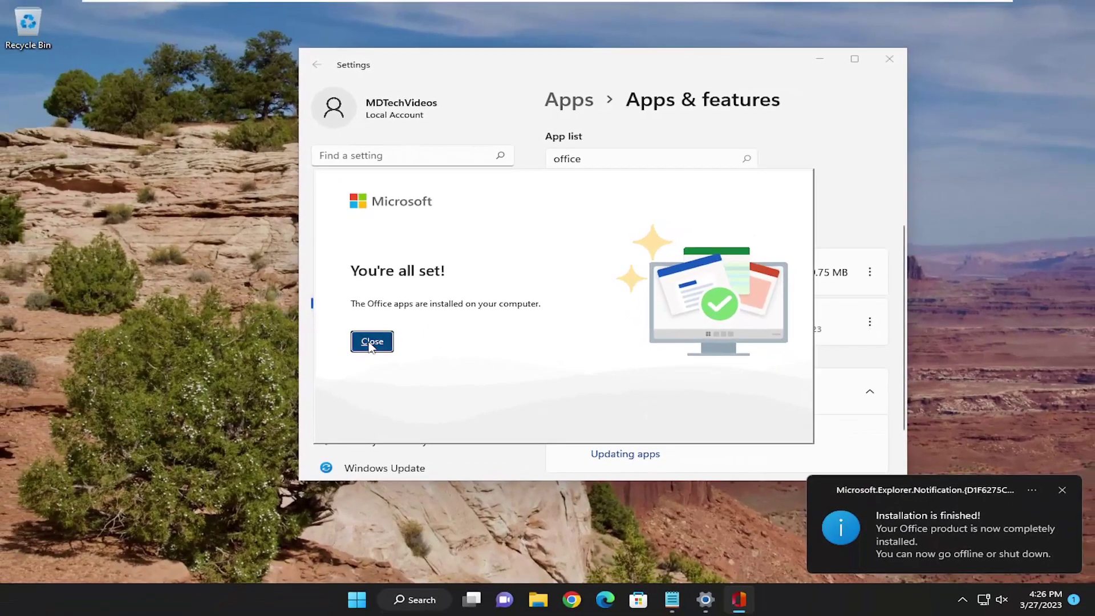
- Close the Office completion window, the Settings window and the installation notification
click(338, 359)
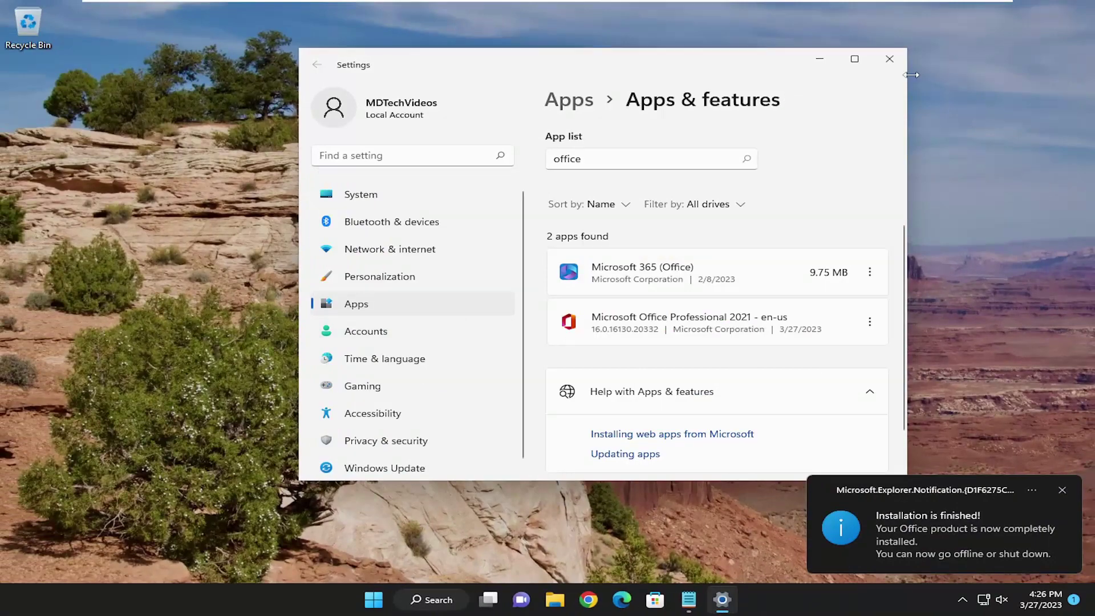
click(889, 59)
click(1062, 491)
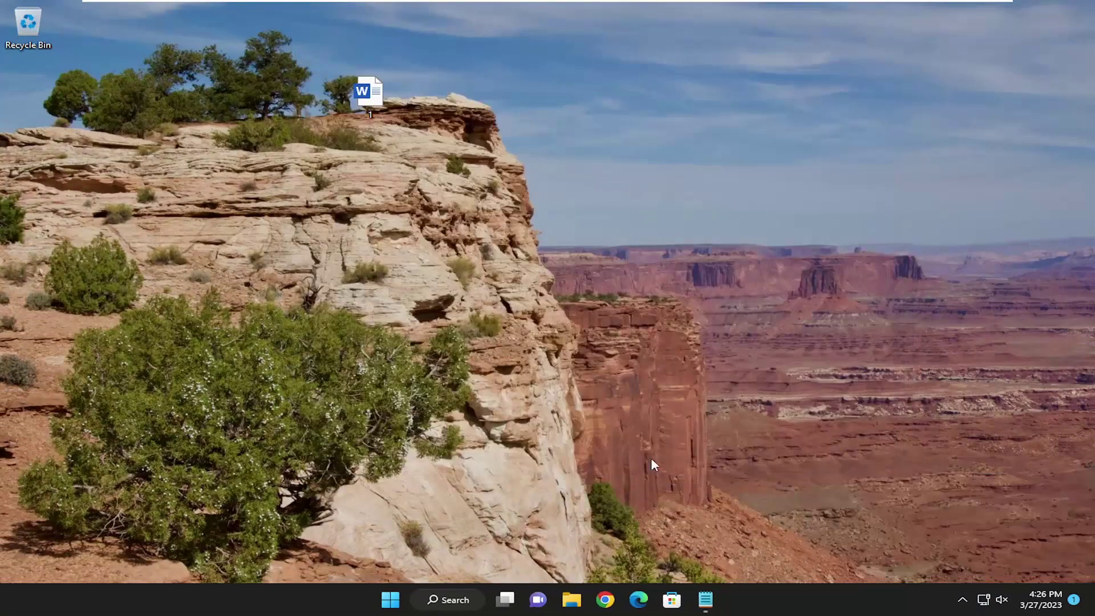
- Close Notepad without saving, then restart the computer from Start's Shut down menu
key(super+x)
right_click(705, 599)
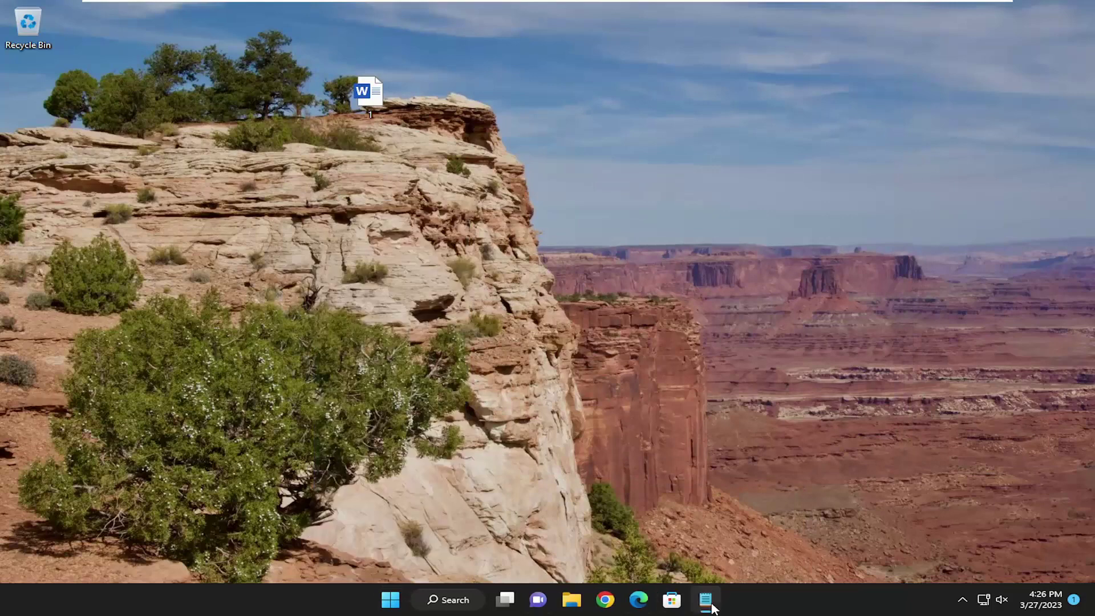
click(662, 562)
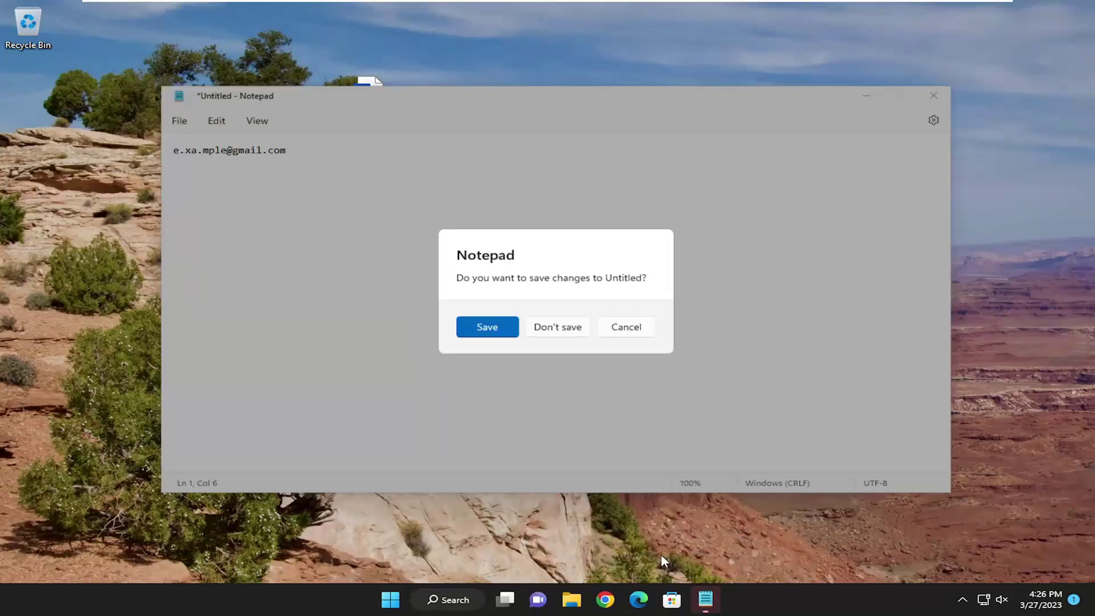
click(540, 320)
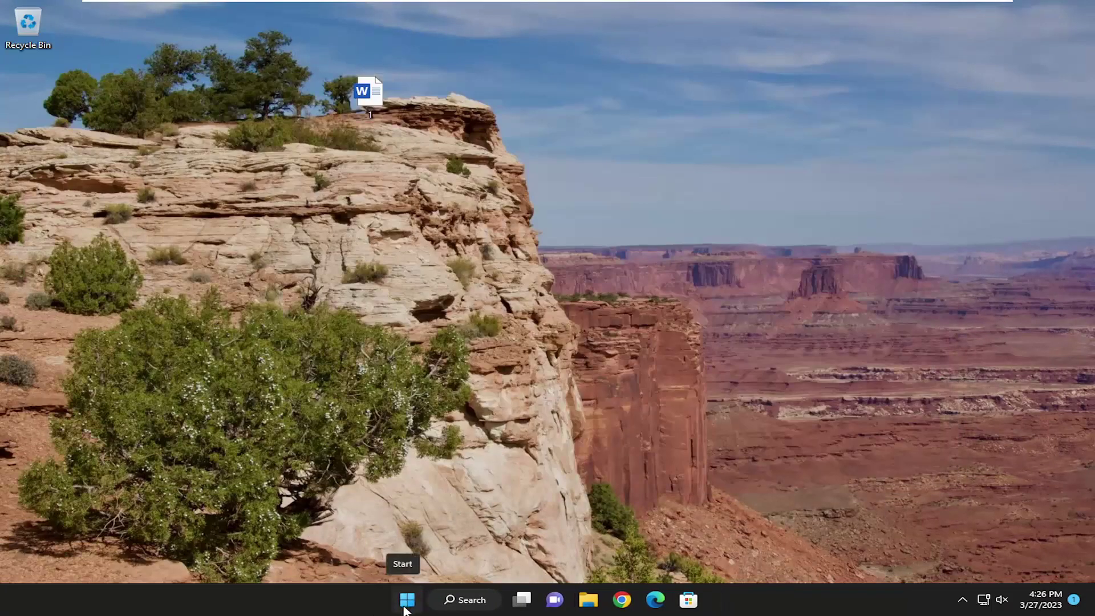
right_click(405, 602)
mouse_move(379, 546)
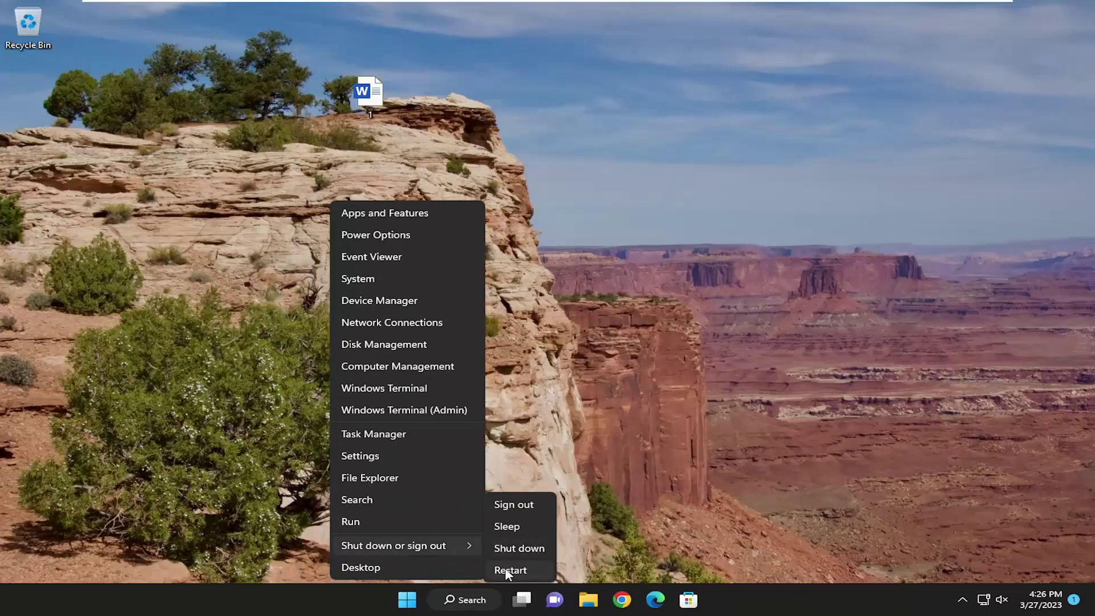